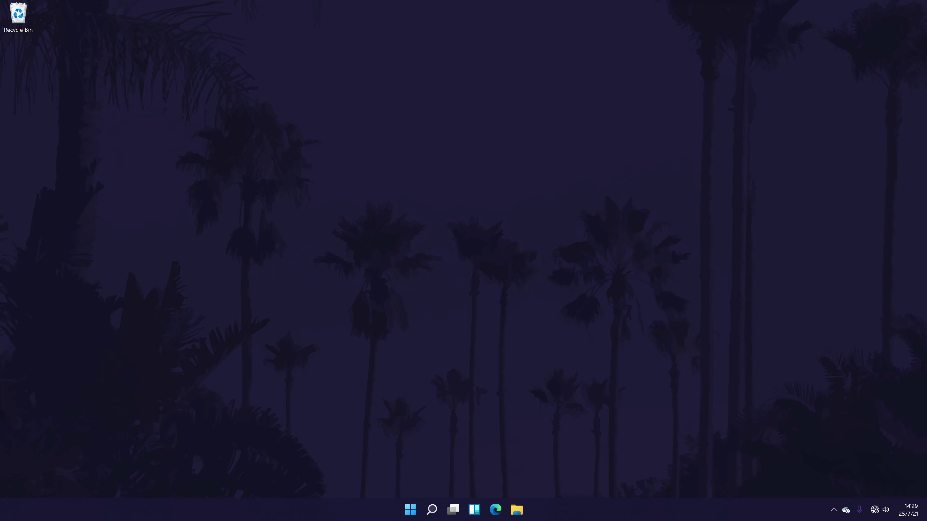
# Step: Launch Settings from a 'settings' search and go to the System > Sound page
pyautogui.click(431, 510)
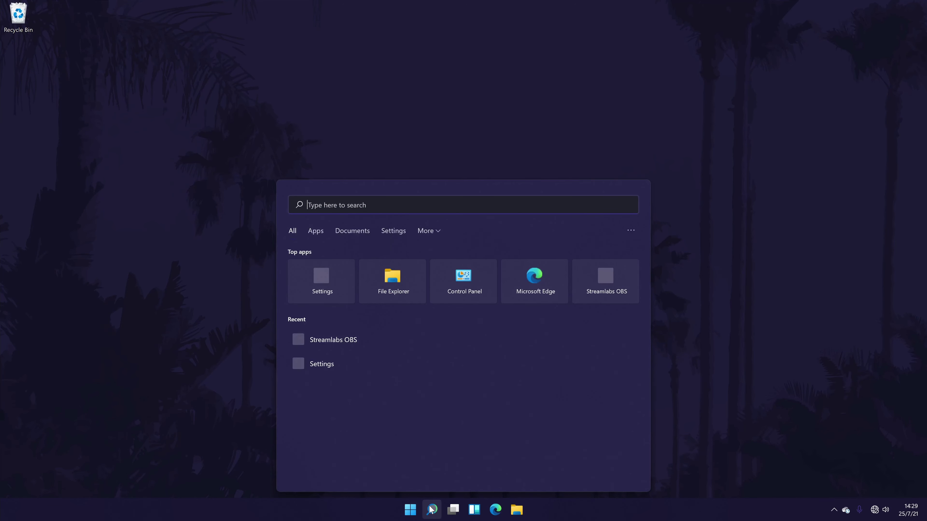
pyautogui.write('settings')
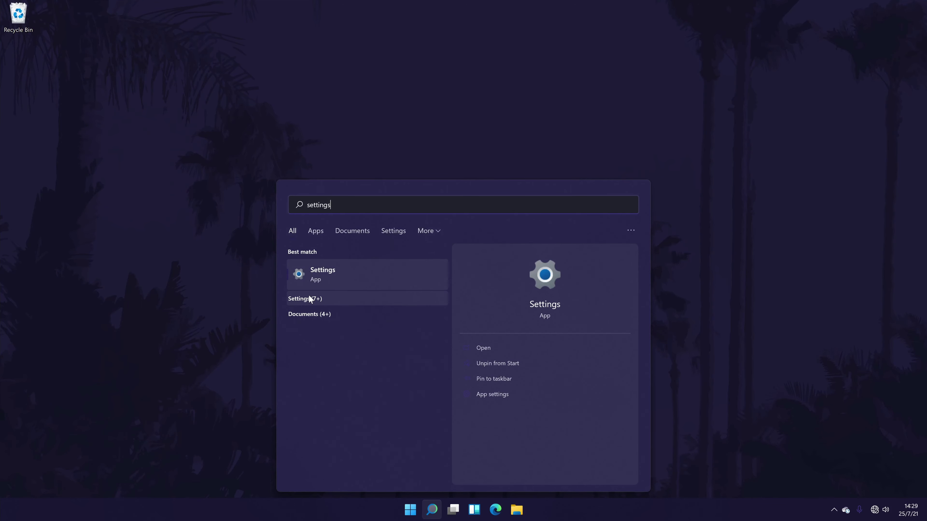
pyautogui.click(339, 272)
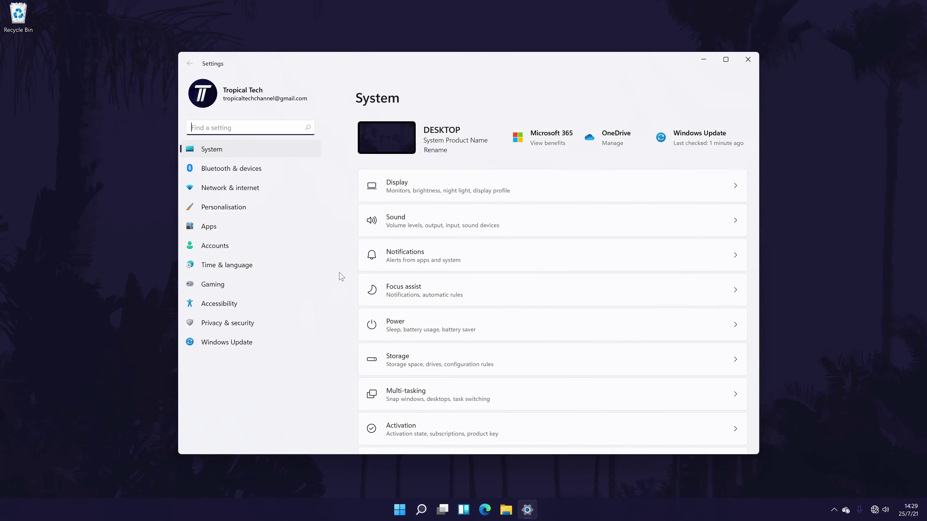
pyautogui.click(204, 150)
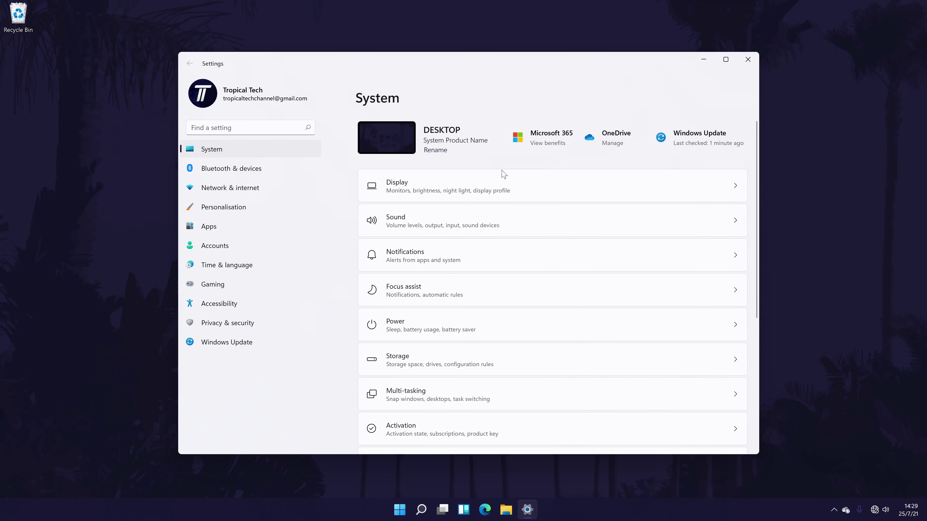
pyautogui.click(451, 226)
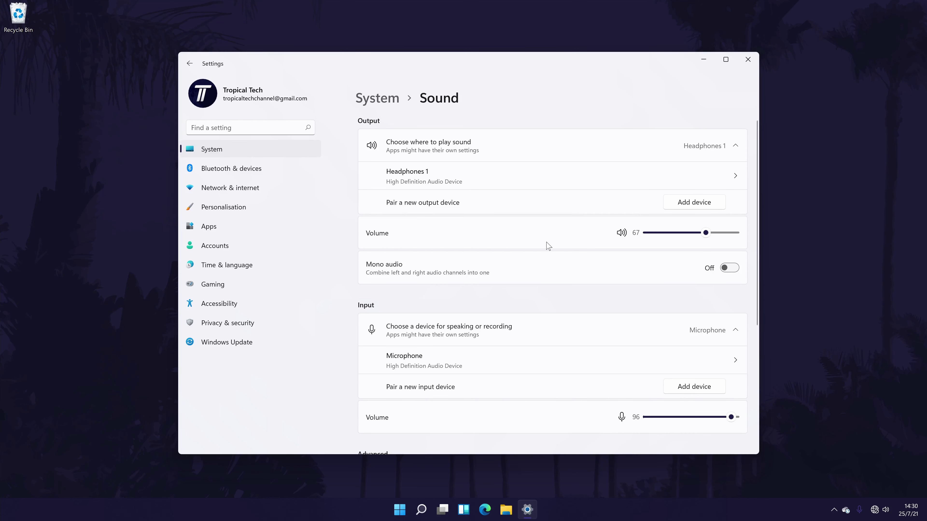
pyautogui.scroll(-2, 559, 255)
pyautogui.scroll(-3, 540, 243)
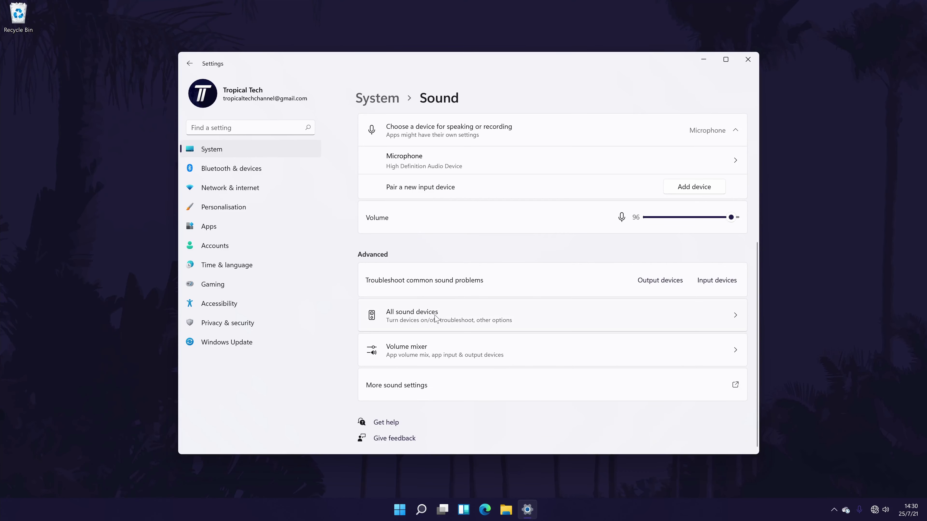
pyautogui.click(501, 317)
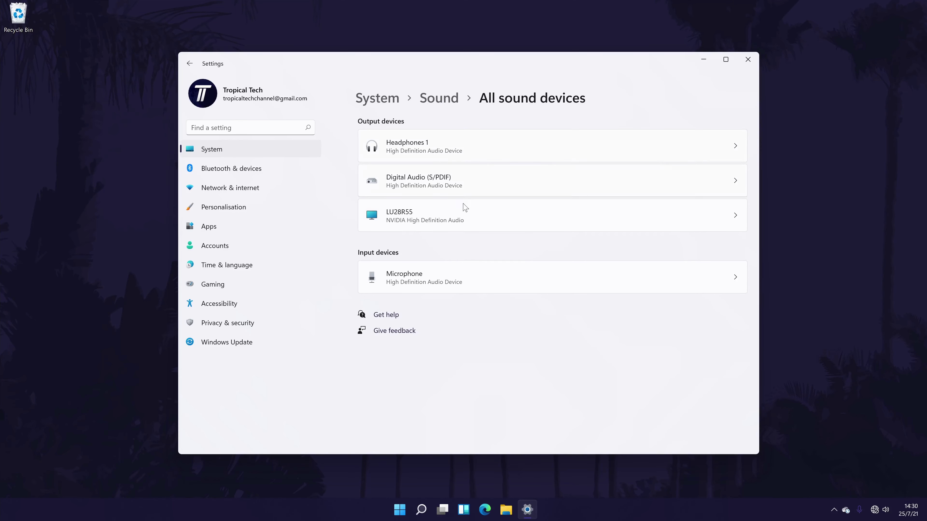
pyautogui.click(481, 182)
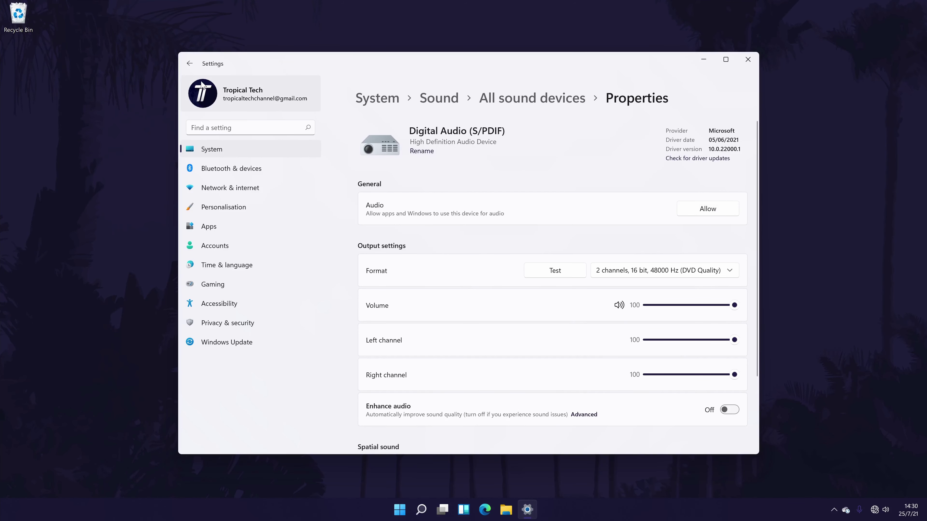
pyautogui.click(190, 63)
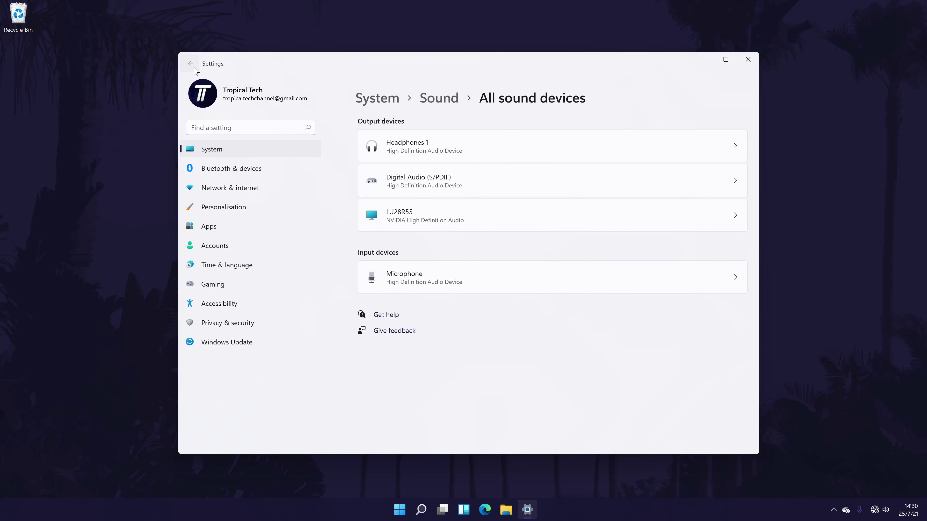
pyautogui.click(194, 68)
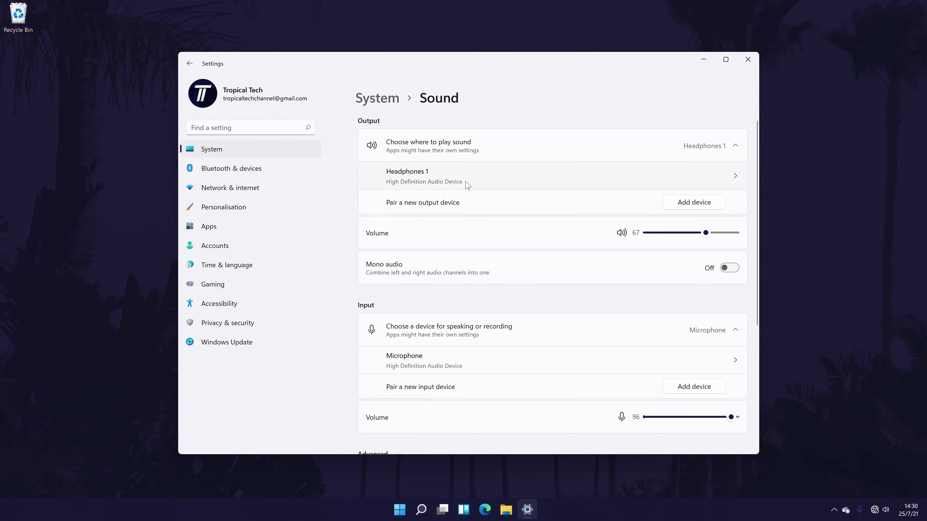
pyautogui.click(544, 185)
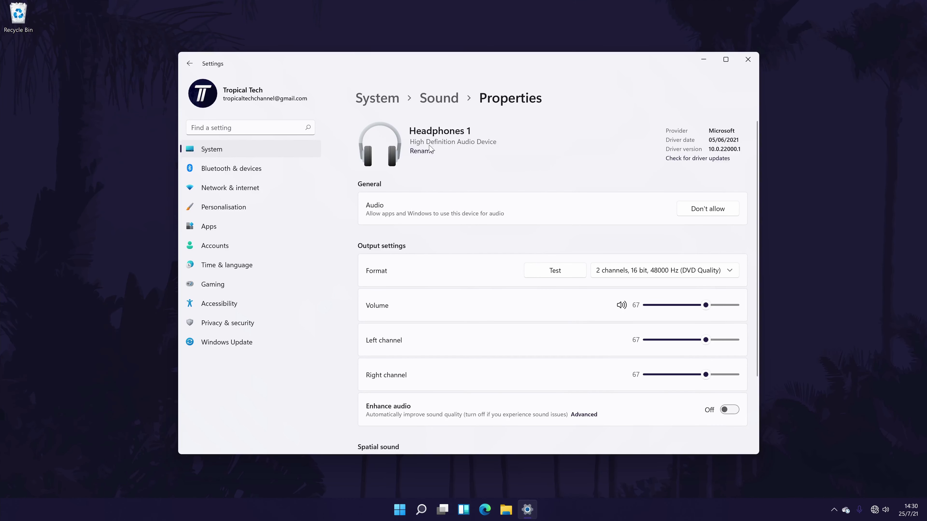
# Step: Rename the headphones device but keep the name Headphones 1
pyautogui.click(423, 152)
pyautogui.hotkey('shift', 'Left')
pyautogui.hotkey('shift', 'Left')
pyautogui.hotkey('shift', 'Left')
pyautogui.hotkey('shift', 'Left')
pyautogui.hotkey('shift', 'Left')
pyautogui.hotkey('shift', 'Left')
pyautogui.hotkey('shift', 'Left')
pyautogui.hotkey('shift', 'Left')
pyautogui.hotkey('shift', 'Left')
pyautogui.hotkey('shift', 'Left')
pyautogui.hotkey('shift', 'Left')
pyautogui.hotkey('shift', 'Left')
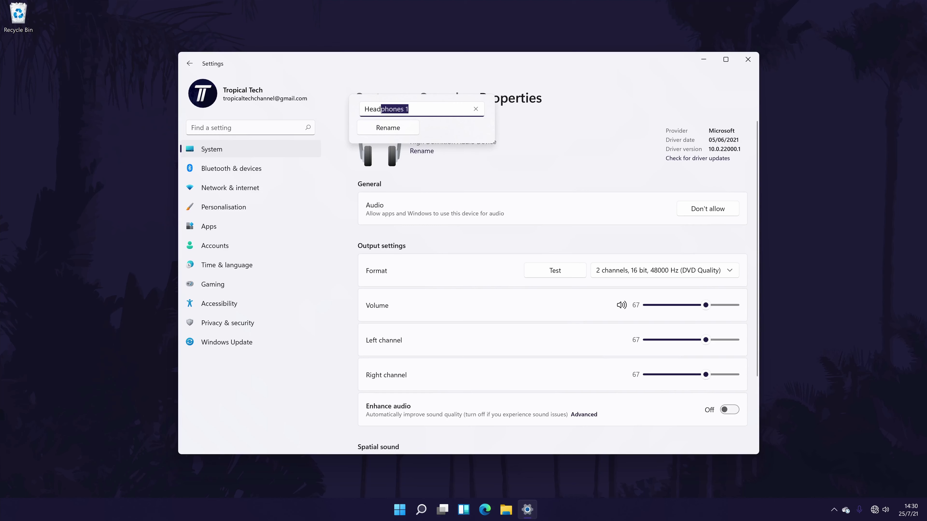
pyautogui.click(388, 127)
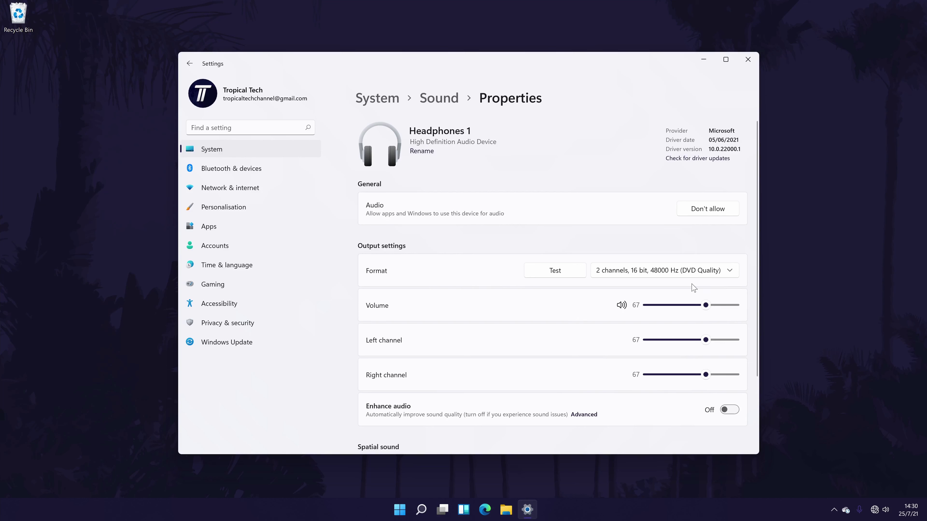
# Step: Review the headphones output formats, keeping DVD Quality, and scroll the properties page
pyautogui.click(697, 277)
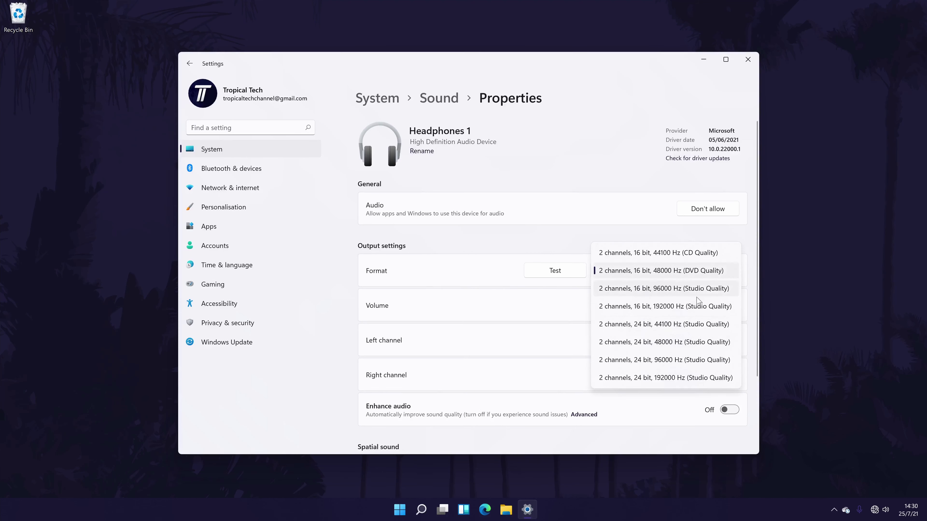
pyautogui.click(449, 272)
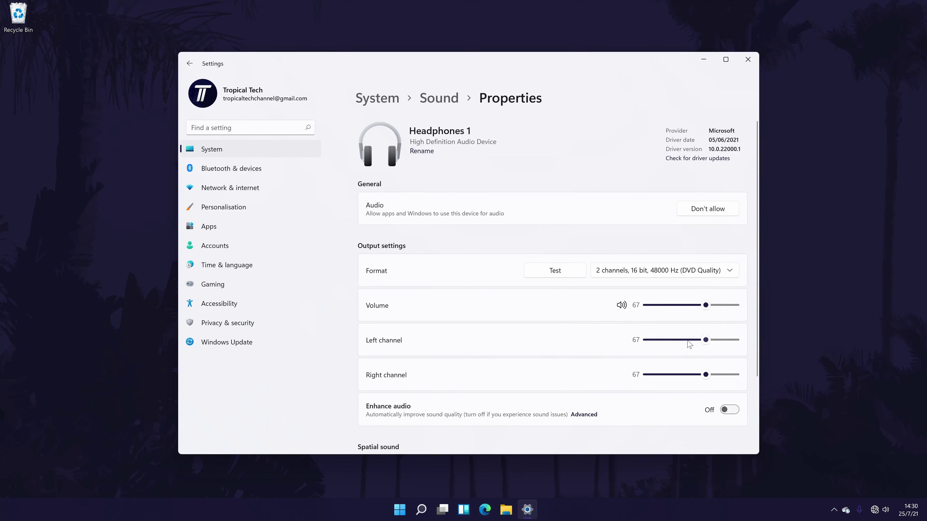
pyautogui.scroll(-3, 615, 351)
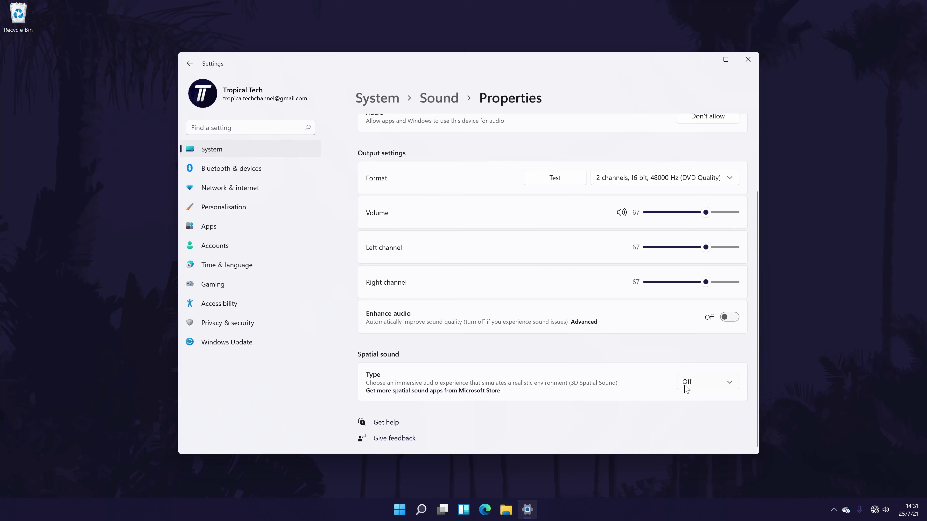
pyautogui.scroll(3, 686, 385)
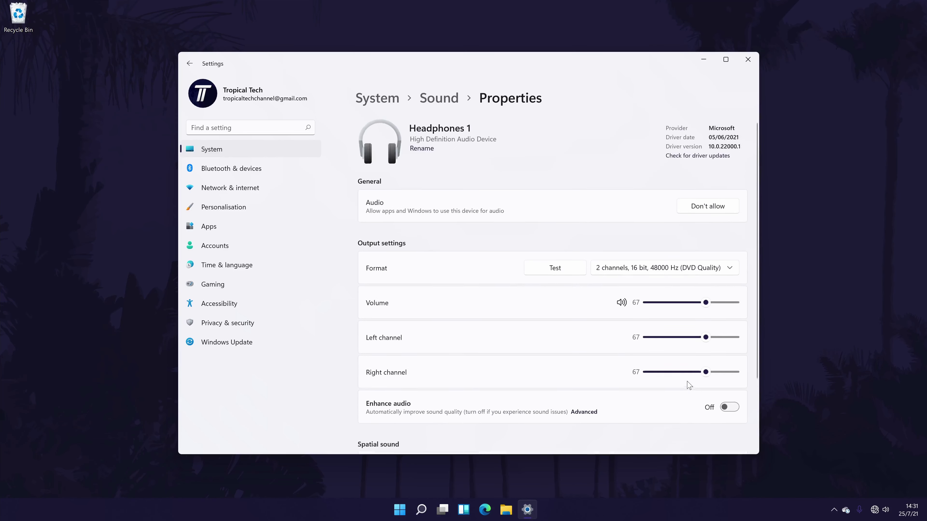
# Step: Check Headphones 1 for driver updates, return to Sound, and open All sound devices
pyautogui.click(688, 163)
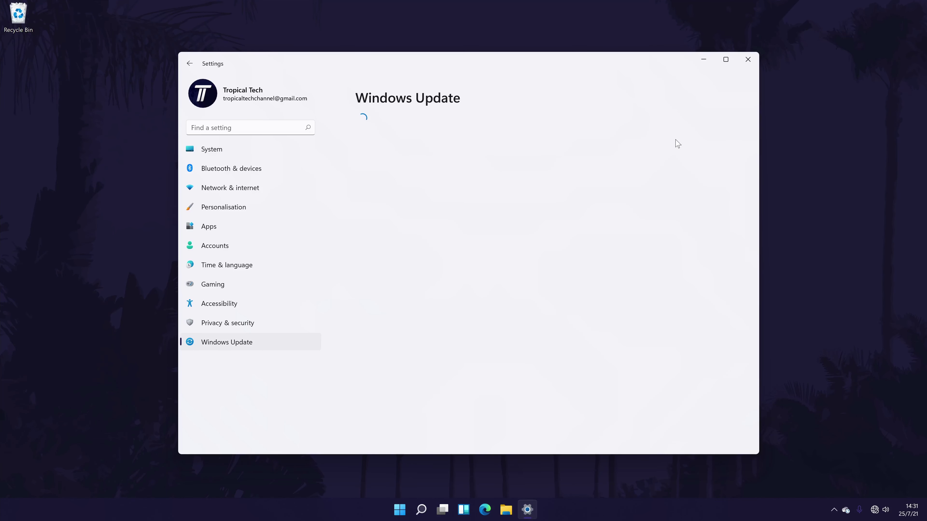
pyautogui.click(190, 64)
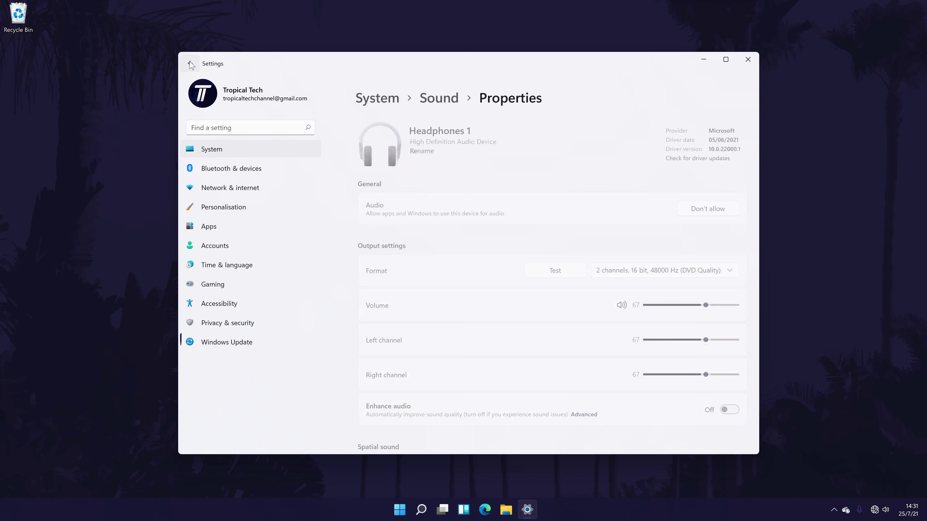
pyautogui.click(187, 65)
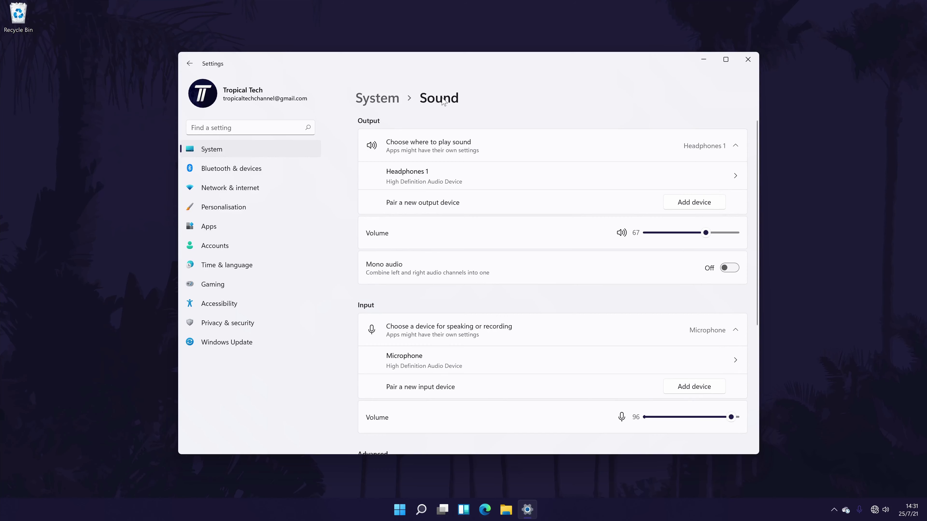
pyautogui.scroll(-3, 364, 265)
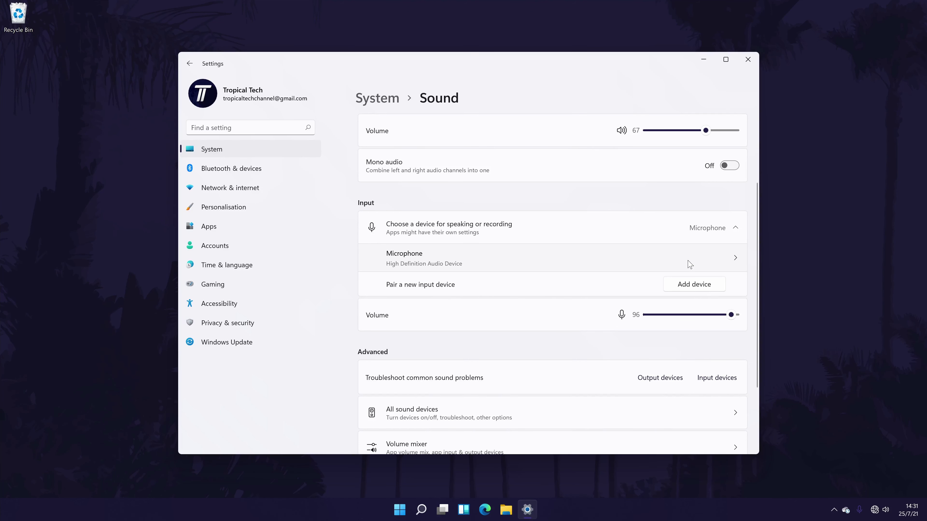
pyautogui.scroll(-3, 689, 264)
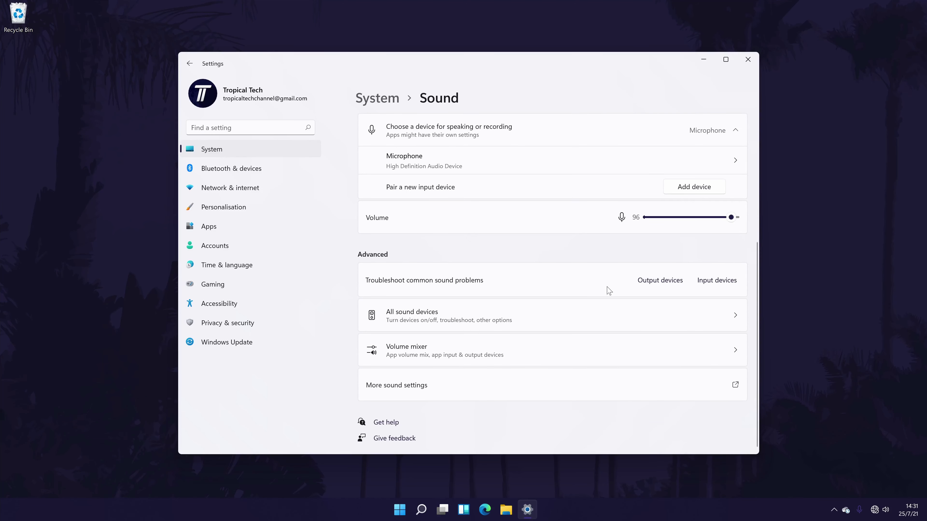
pyautogui.click(503, 318)
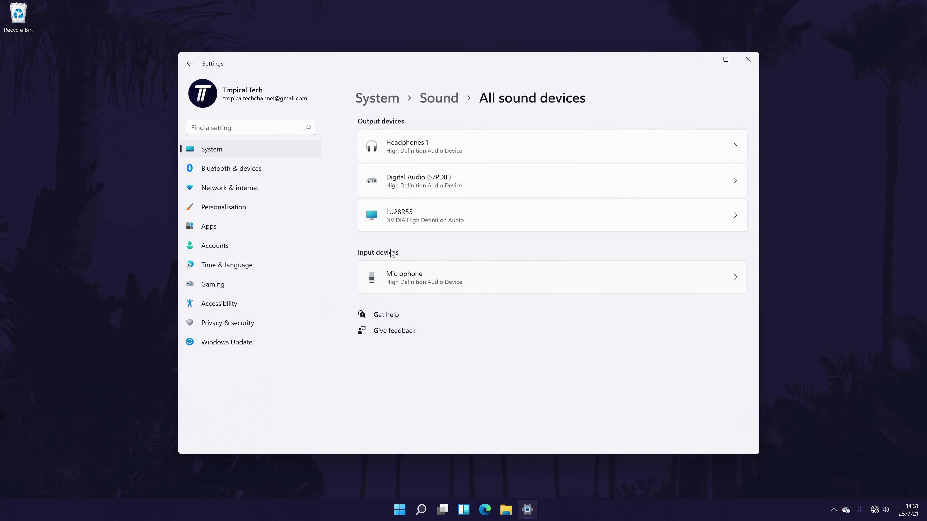
# Step: Open the Microphone properties briefly, then return to the main Sound page
pyautogui.click(402, 282)
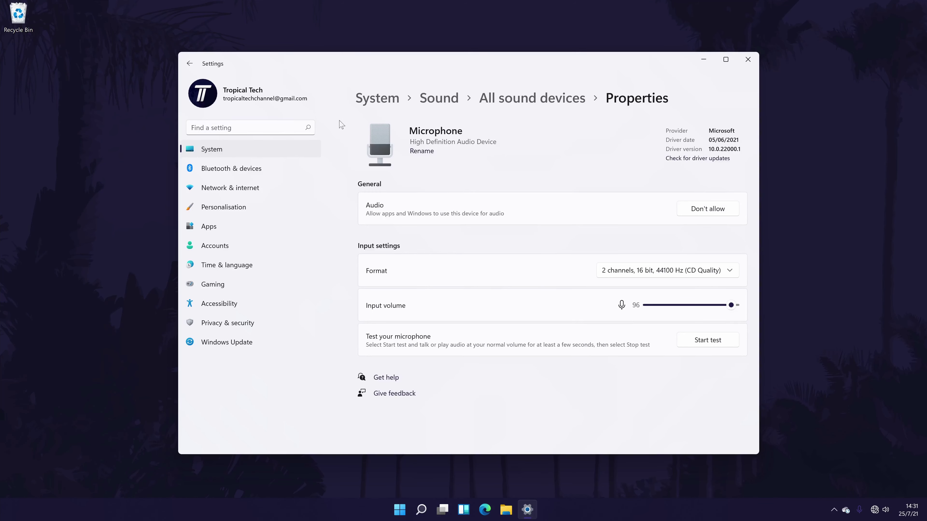
pyautogui.click(189, 64)
pyautogui.click(190, 64)
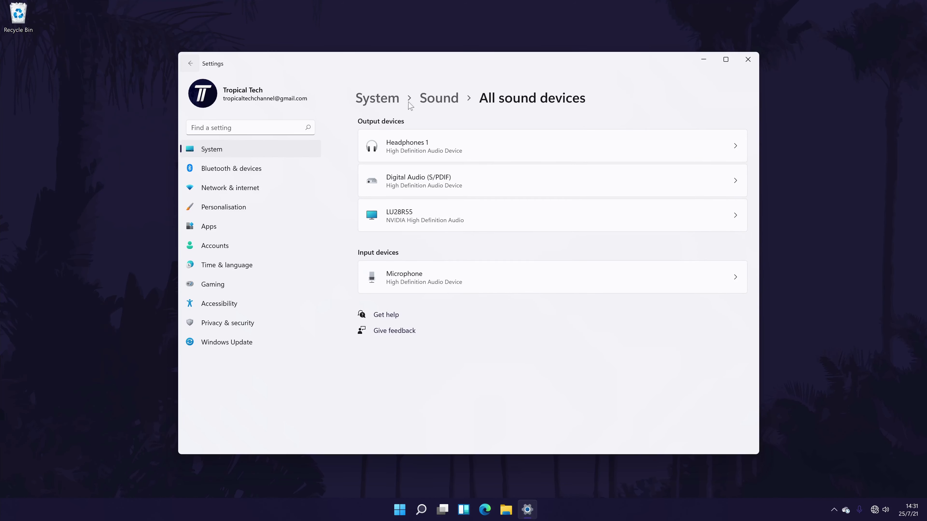
pyautogui.scroll(-4, 462, 321)
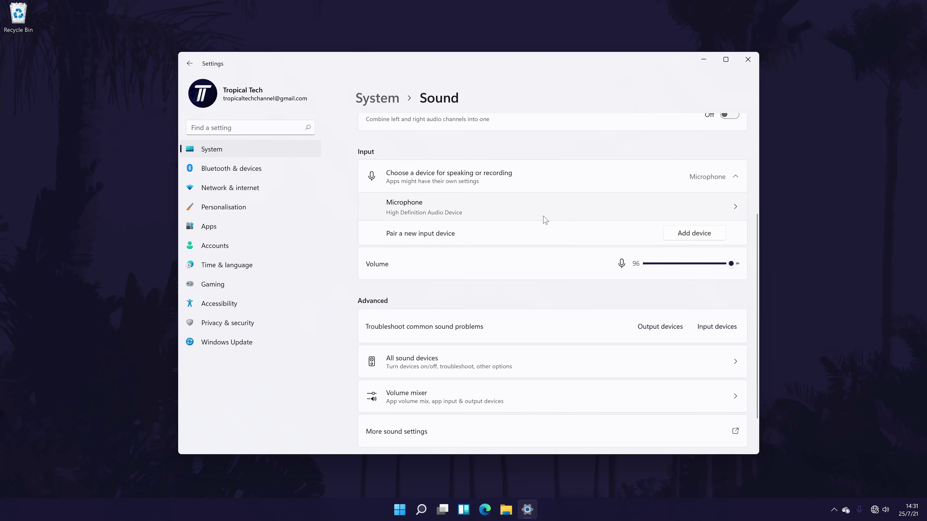
# Step: Reopen Microphone properties and review its recording formats, leaving CD Quality selected
pyautogui.click(666, 212)
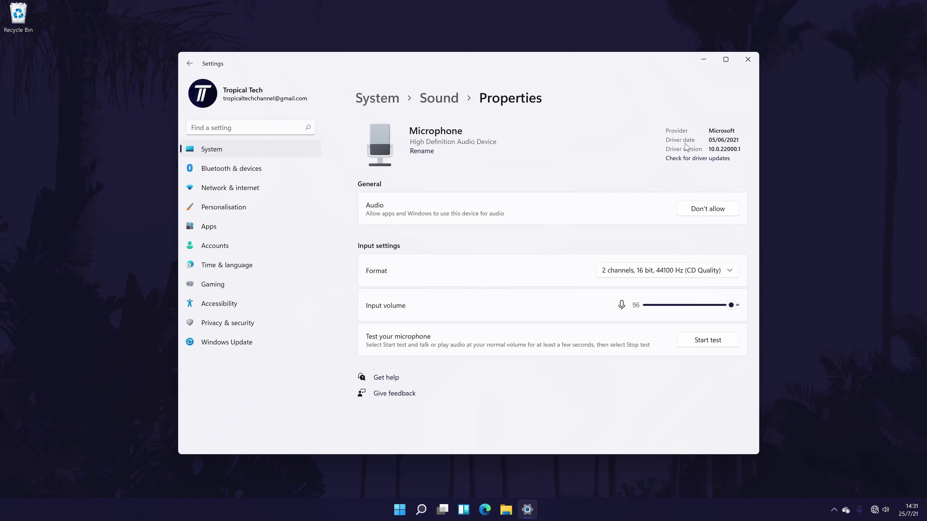
pyautogui.click(628, 270)
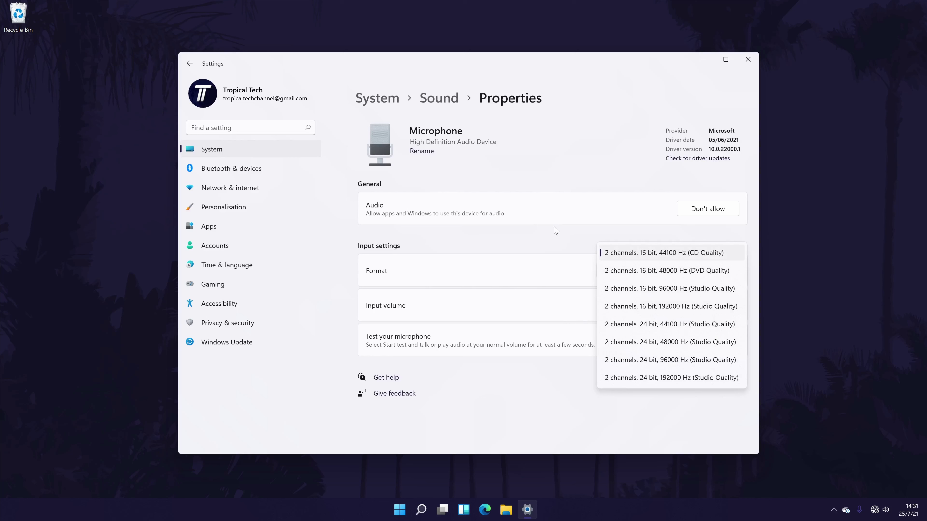
pyautogui.click(551, 238)
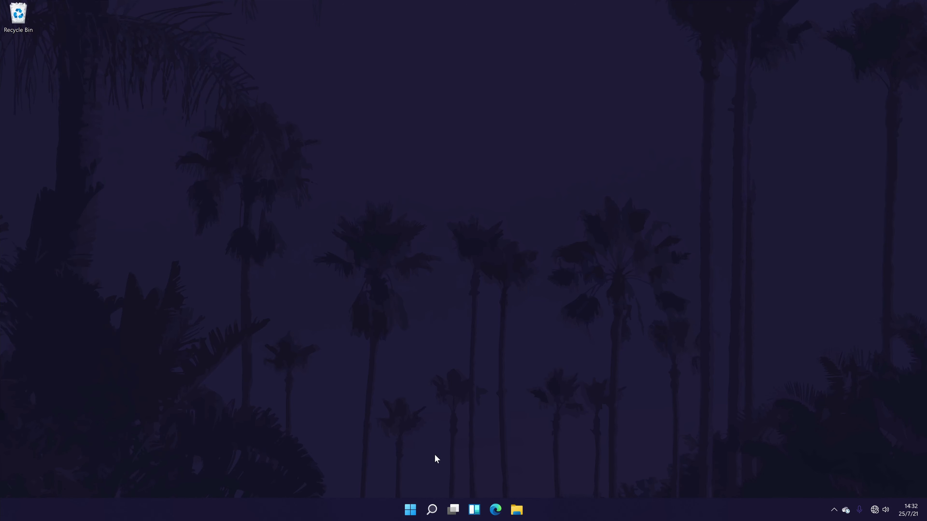
# Step: Open Control Panel from a 'control' search and go to Hardware and Sound > Sound
pyautogui.click(432, 509)
pyautogui.write('control')
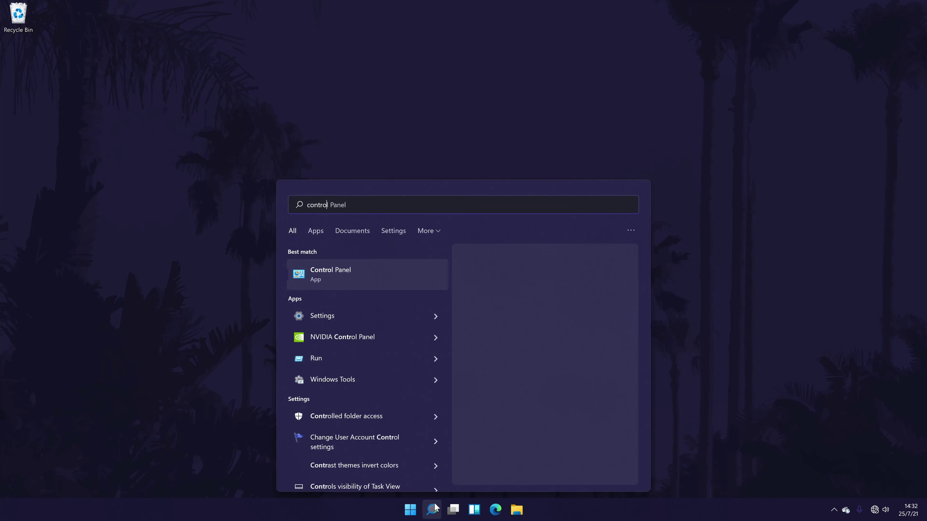
pyautogui.click(347, 270)
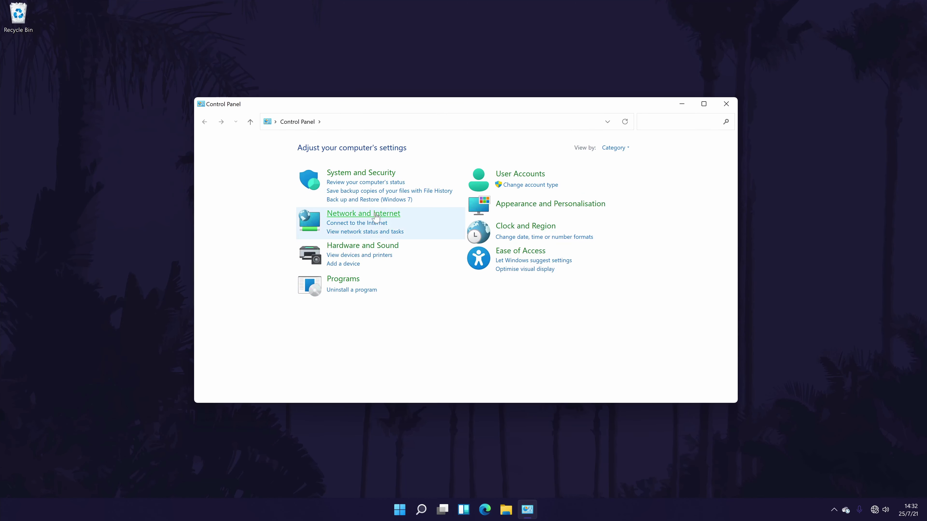
pyautogui.click(354, 249)
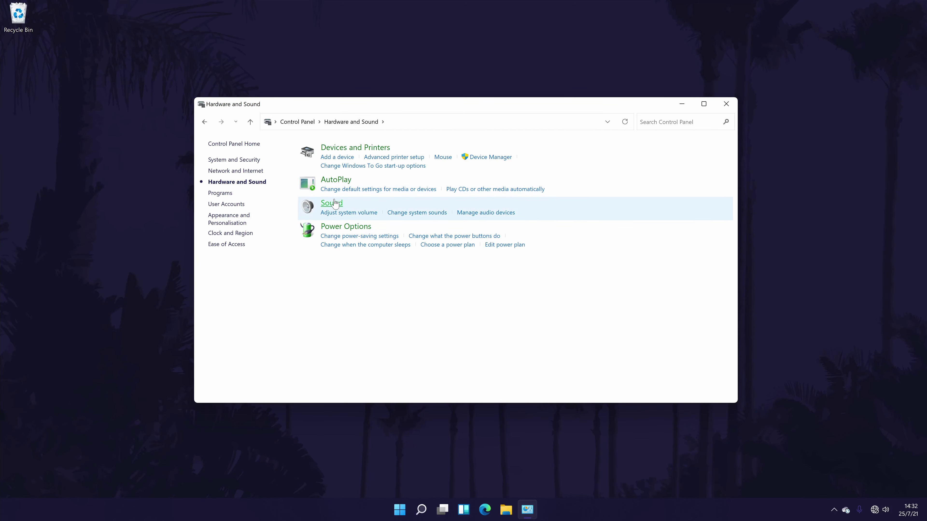
pyautogui.click(331, 203)
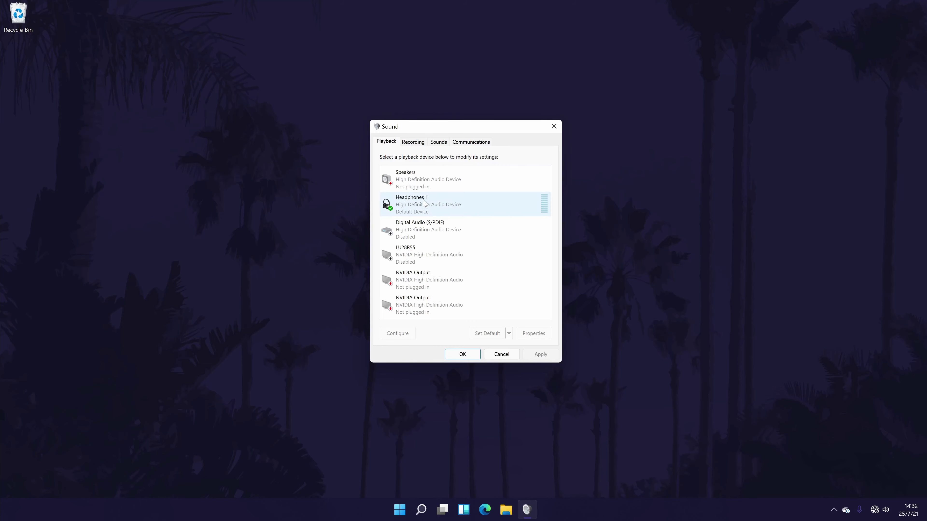
pyautogui.rightClick(433, 207)
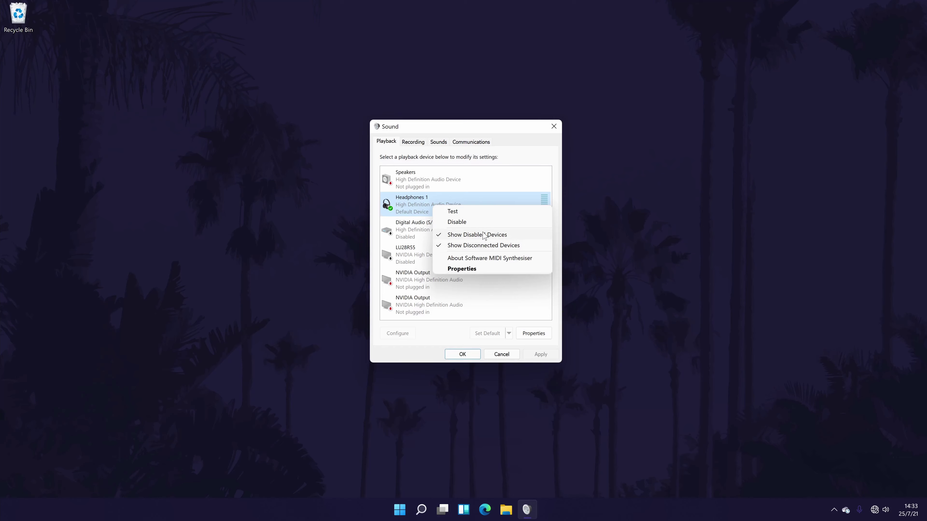
pyautogui.click(432, 231)
pyautogui.rightClick(431, 233)
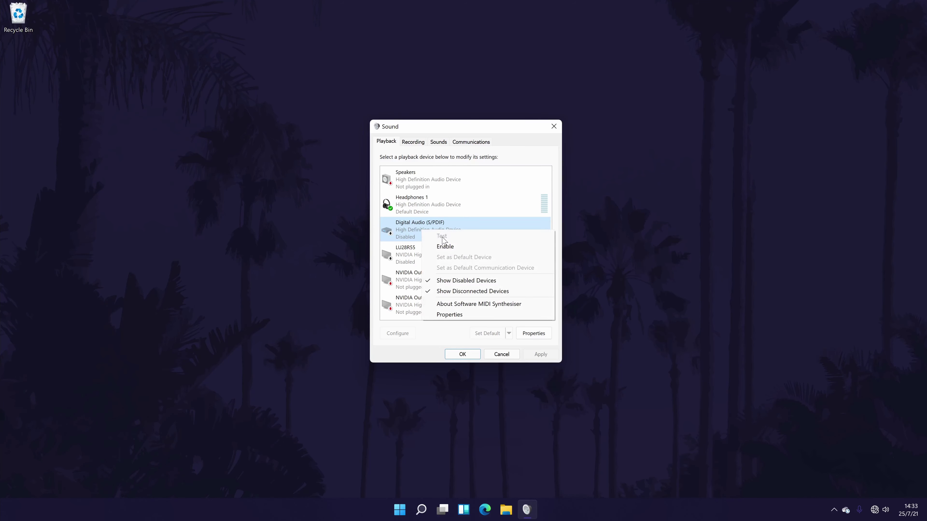
pyautogui.click(434, 205)
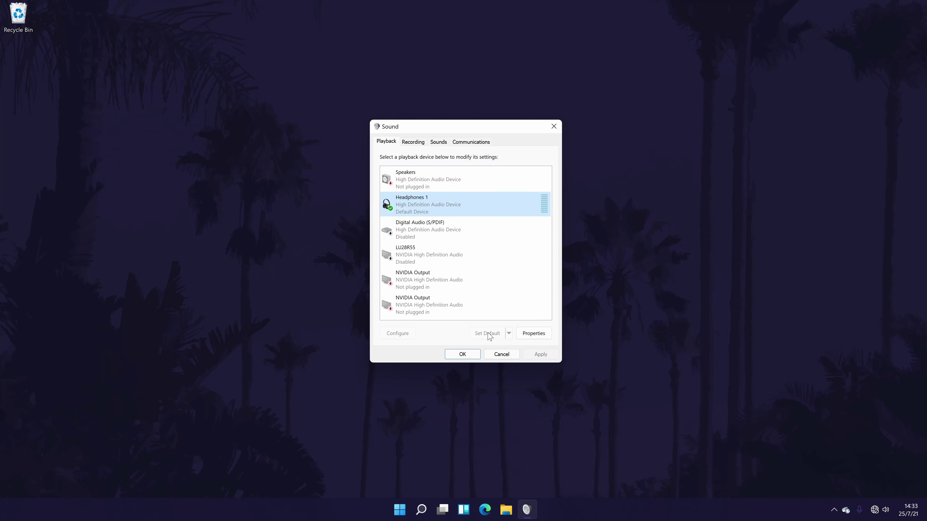
pyautogui.doubleClick(426, 202)
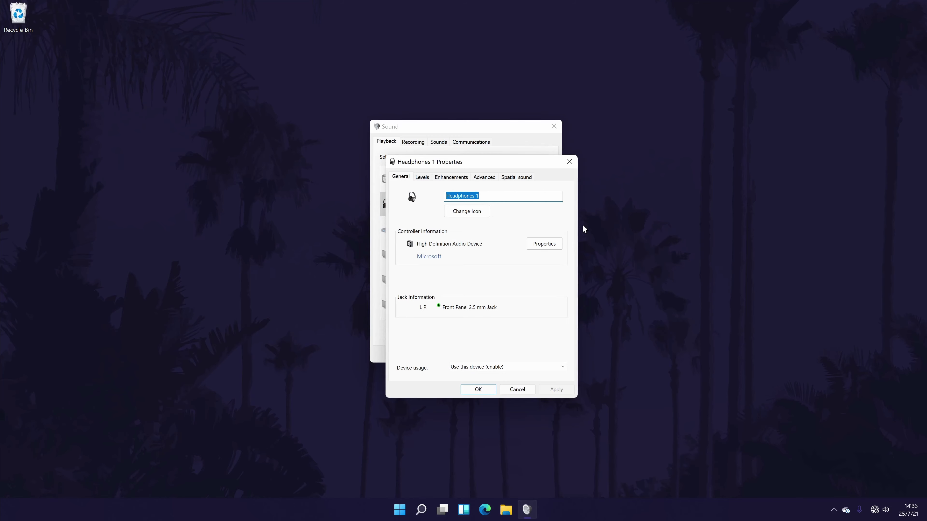
pyautogui.click(545, 244)
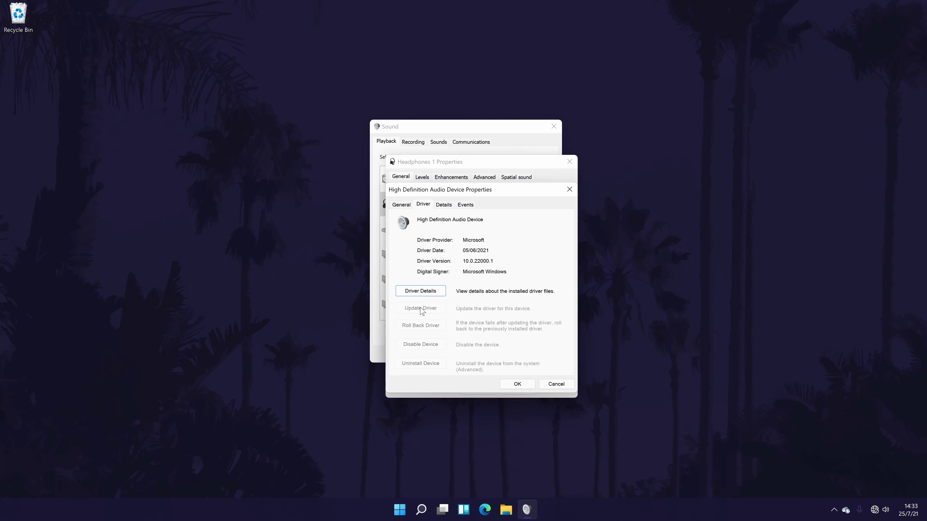
pyautogui.click(569, 189)
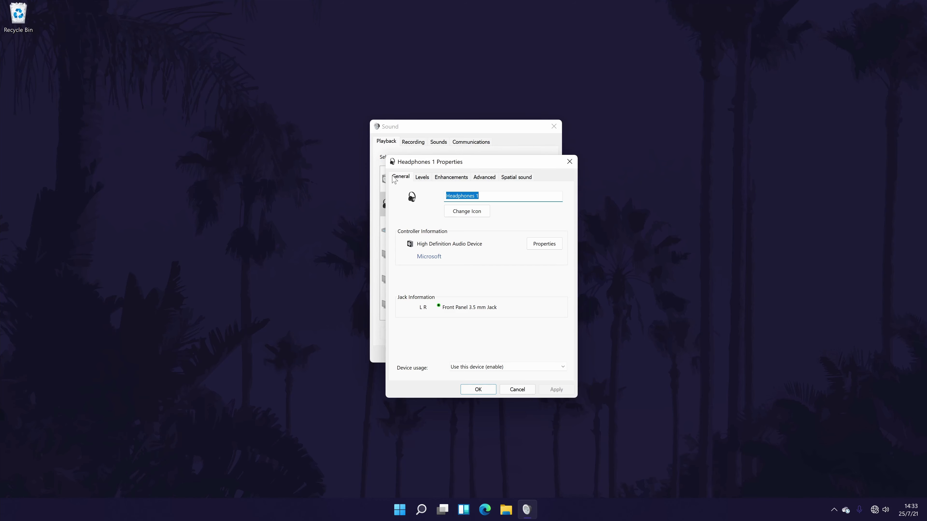
pyautogui.click(427, 177)
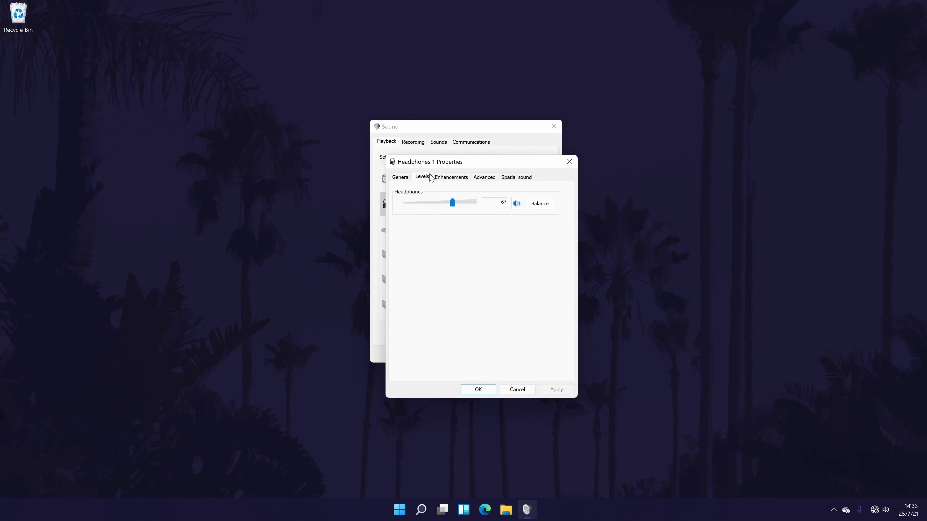
pyautogui.click(456, 179)
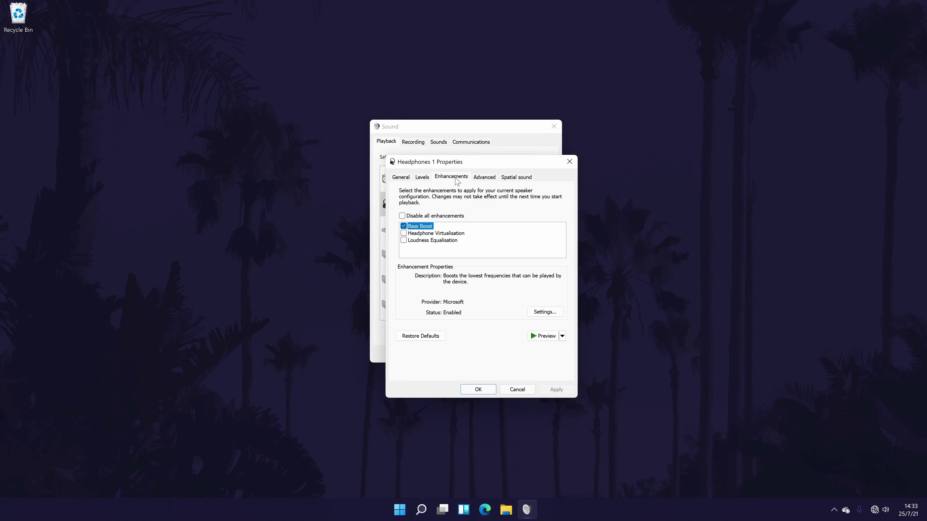
pyautogui.click(403, 226)
pyautogui.click(487, 177)
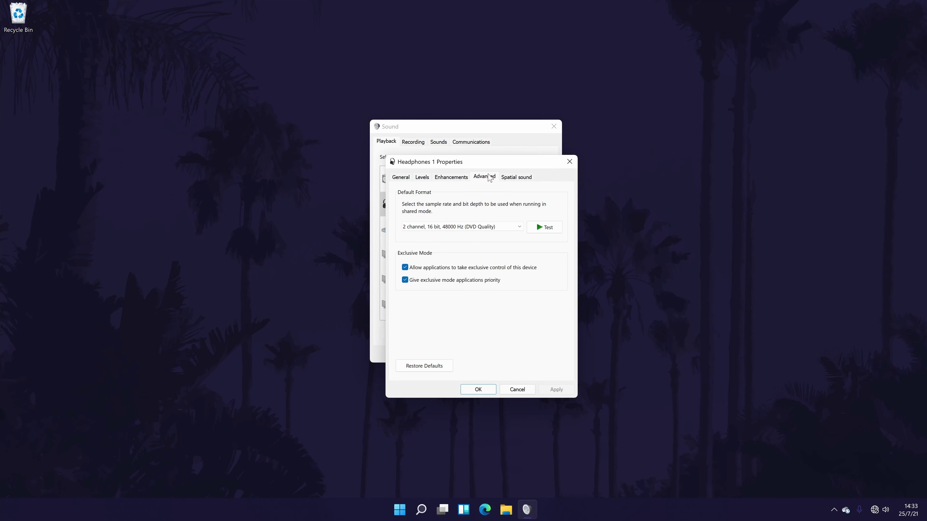
pyautogui.click(465, 226)
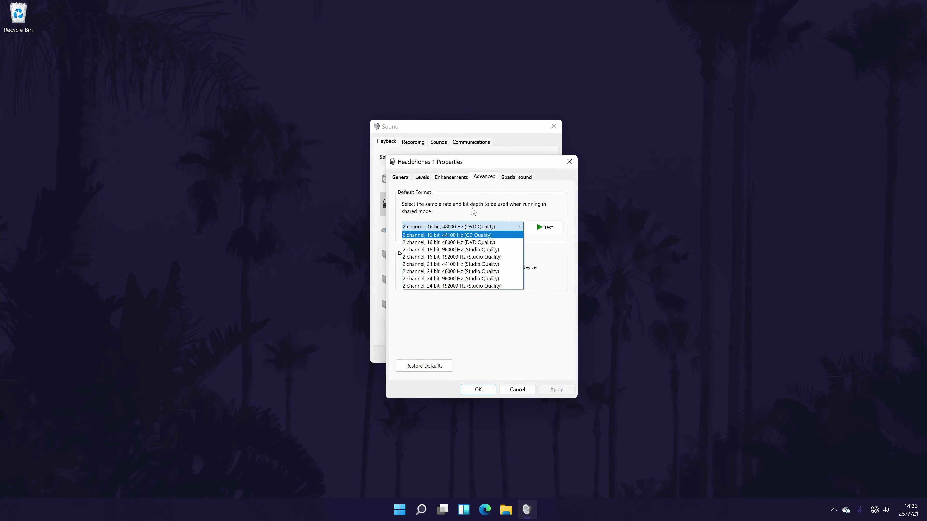
pyautogui.click(466, 233)
pyautogui.click(519, 177)
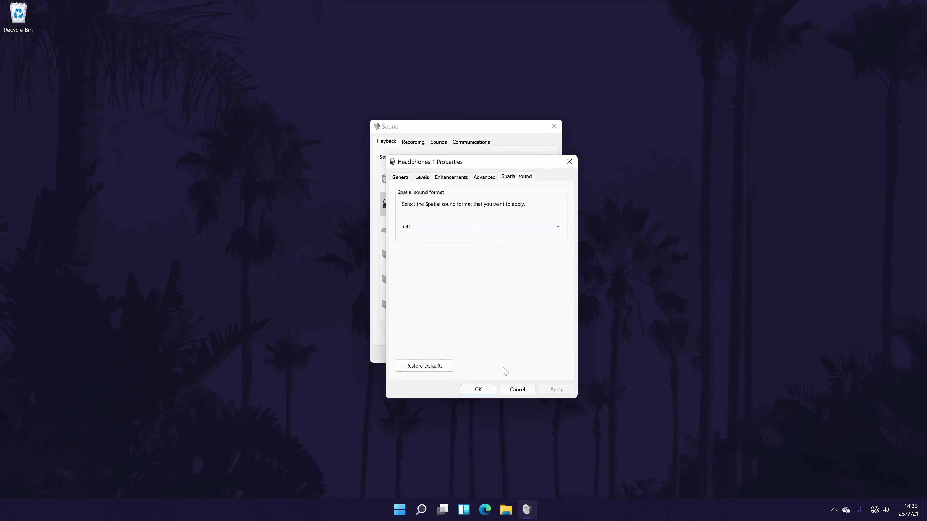
pyautogui.click(481, 388)
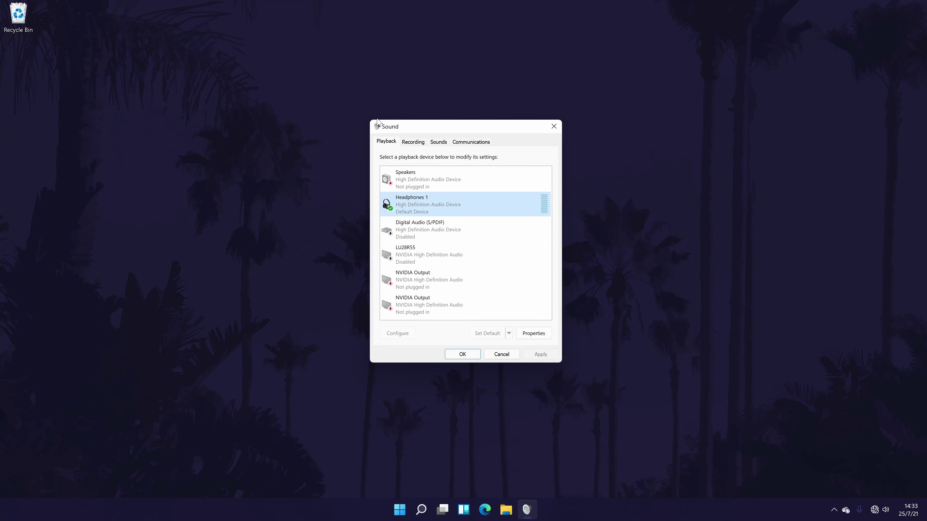
# Step: Open Microphone 1 properties from the Recording tab and look over its Listen and Levels tabs
pyautogui.click(415, 145)
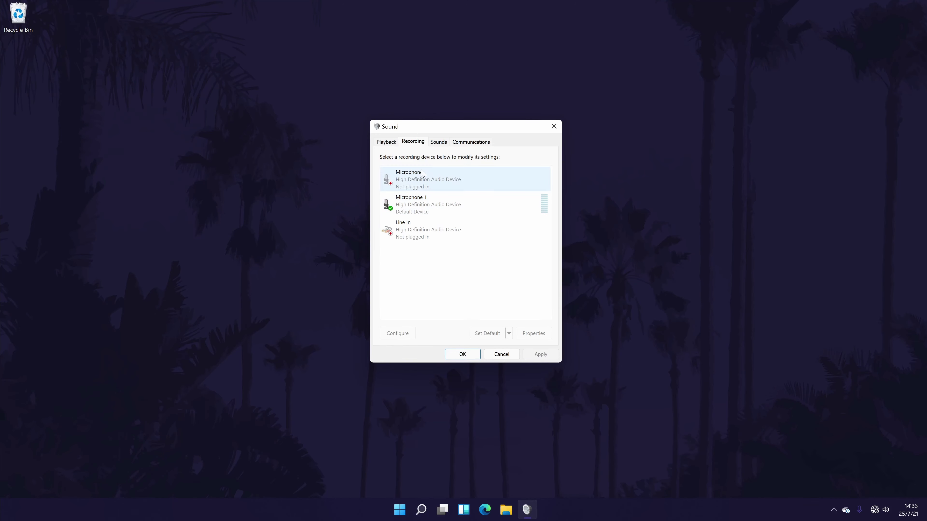
pyautogui.rightClick(415, 187)
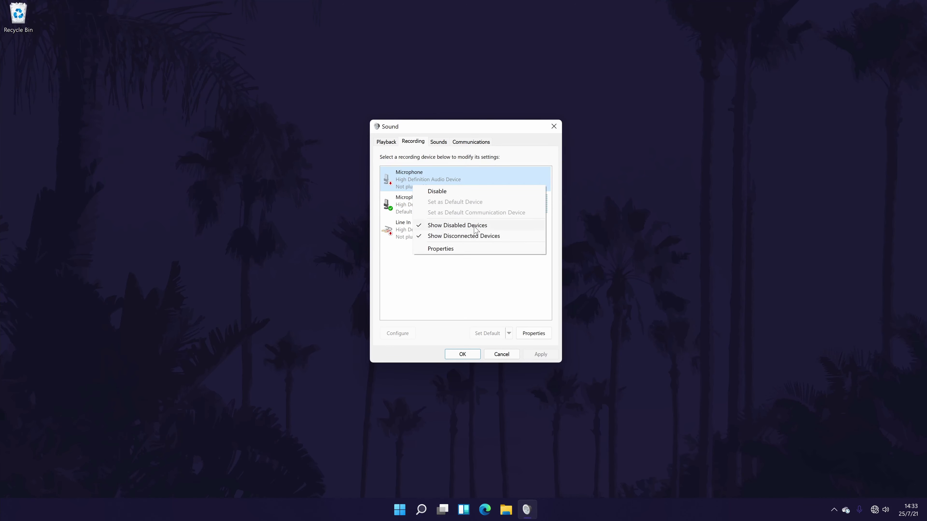
pyautogui.click(465, 211)
pyautogui.doubleClick(464, 211)
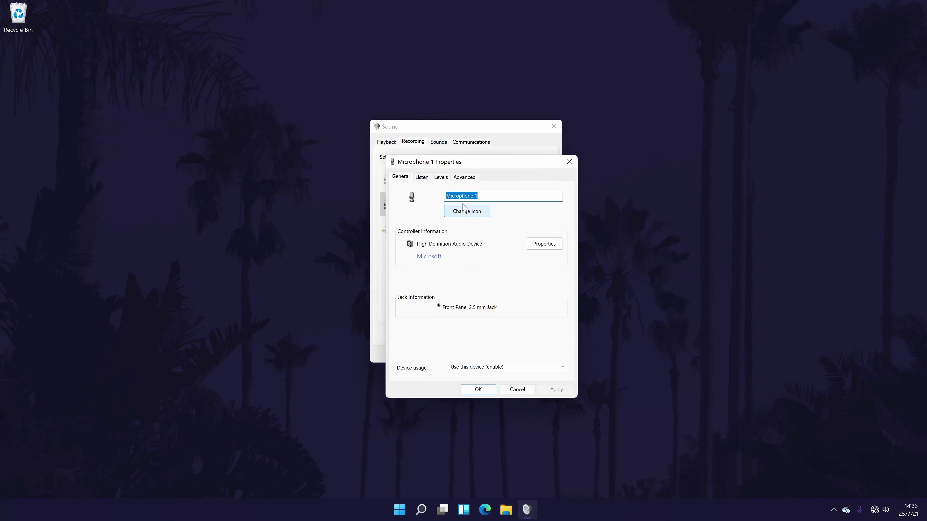
pyautogui.click(422, 177)
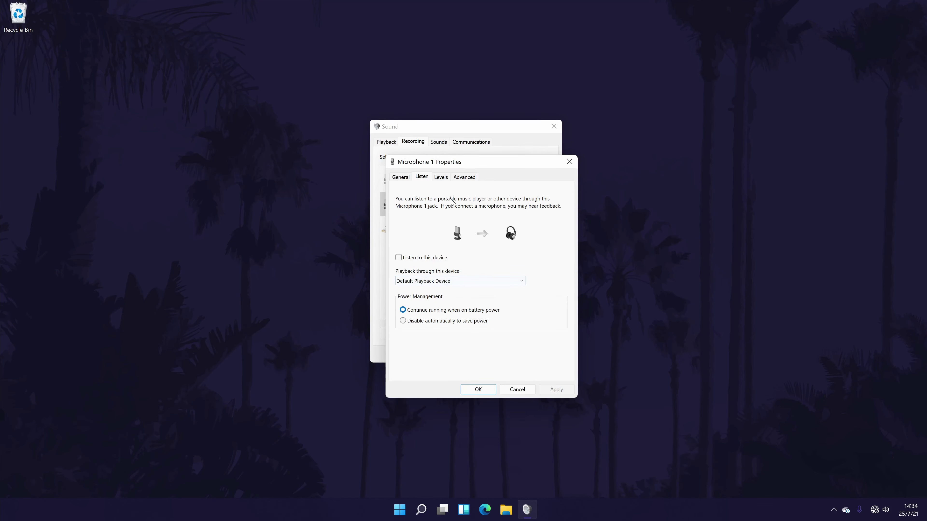
pyautogui.click(442, 178)
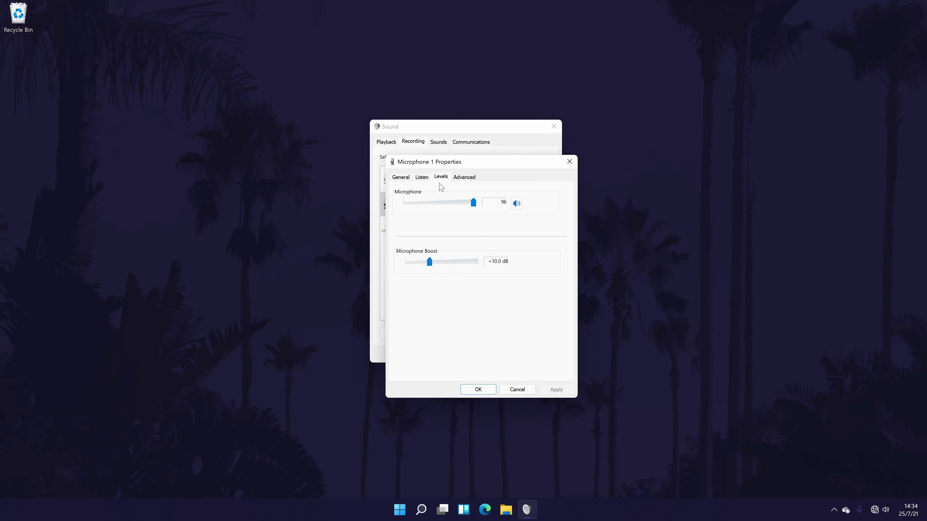
# Step: Set the default format to 2 channel, 16 bit, 48000 Hz (DVD Quality) and apply it
pyautogui.click(466, 180)
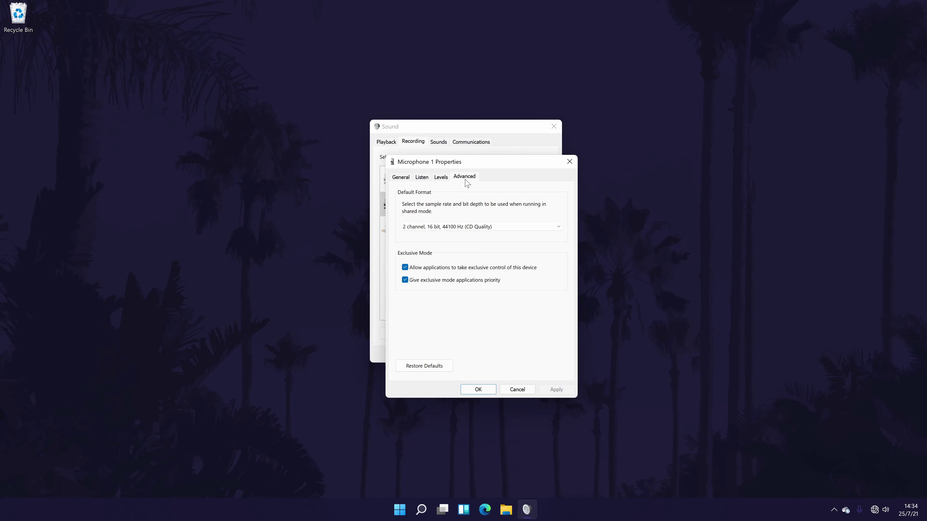
pyautogui.click(431, 227)
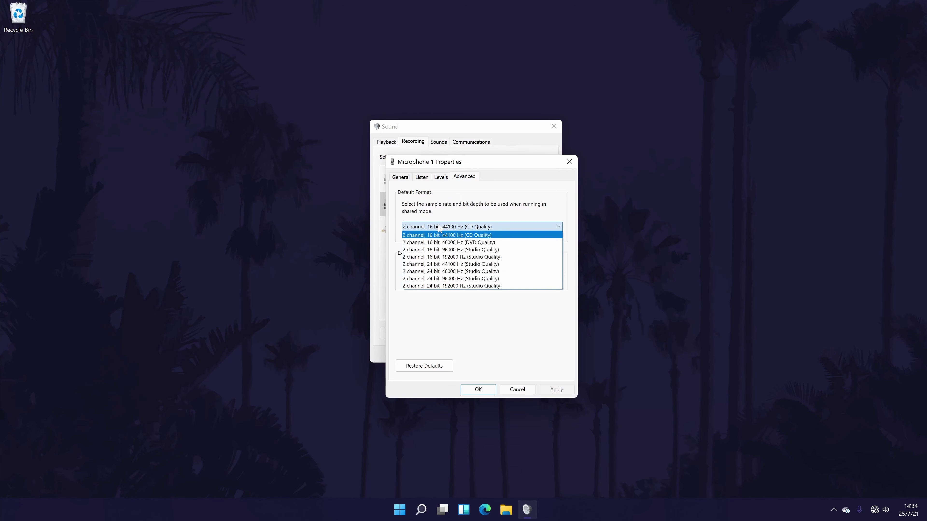
pyautogui.click(450, 243)
pyautogui.click(485, 390)
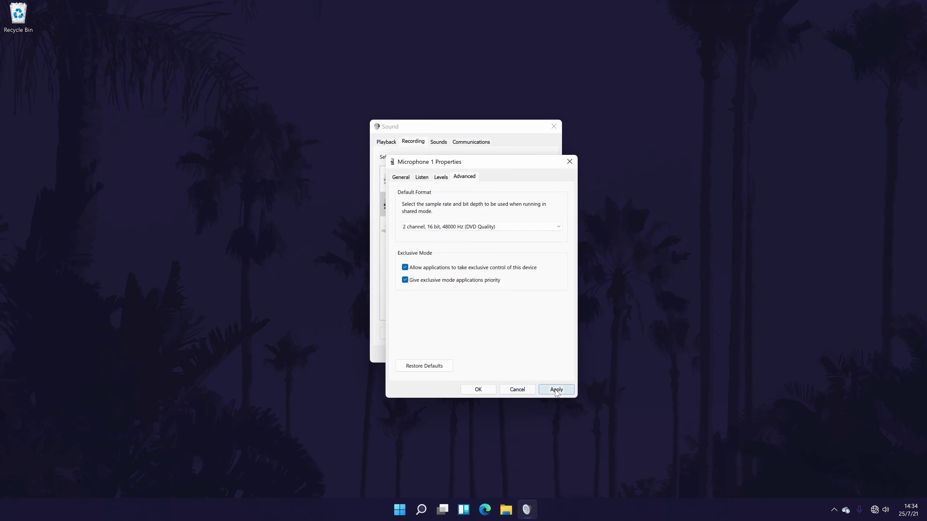
pyautogui.click(497, 292)
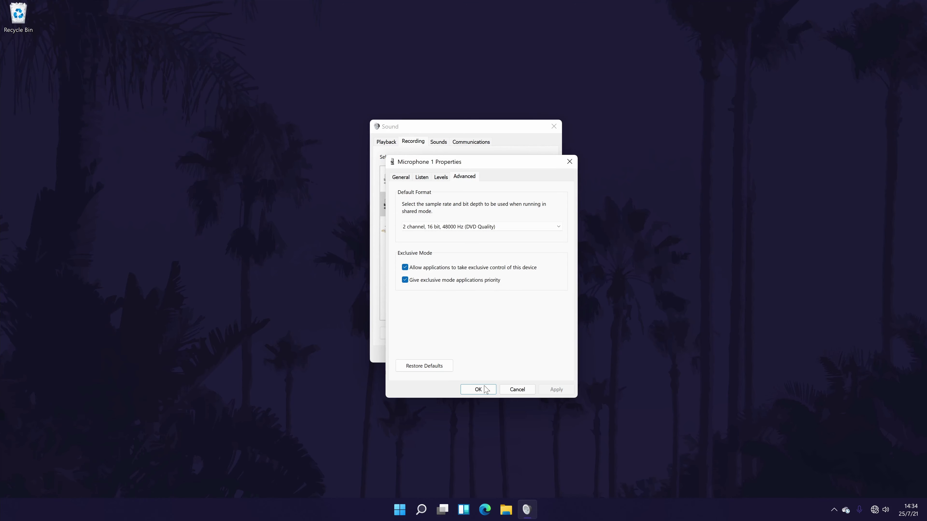